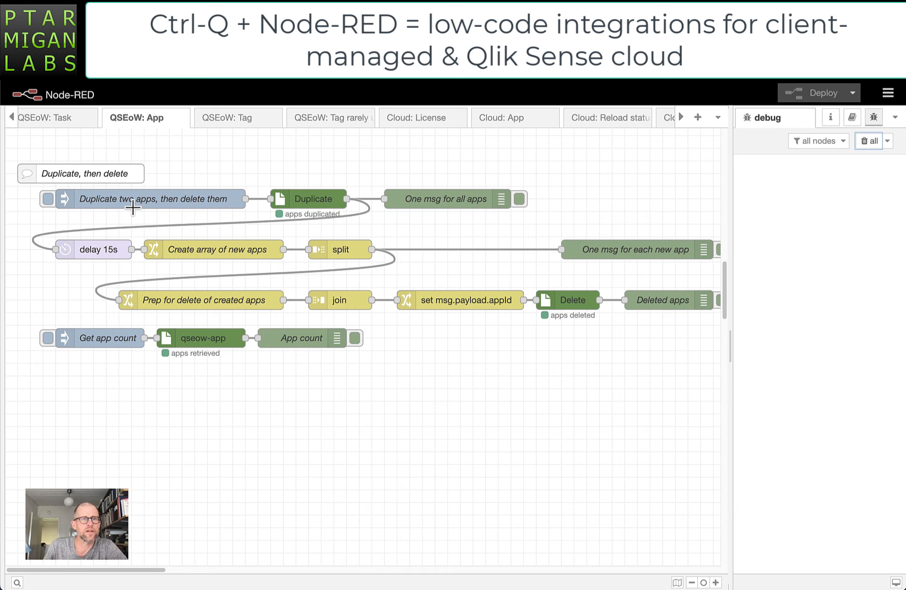
Inspect the Duplicate node's operation choices and app source, and close its settings without changes
{"action": "left_click", "coordinate": [103, 200]}
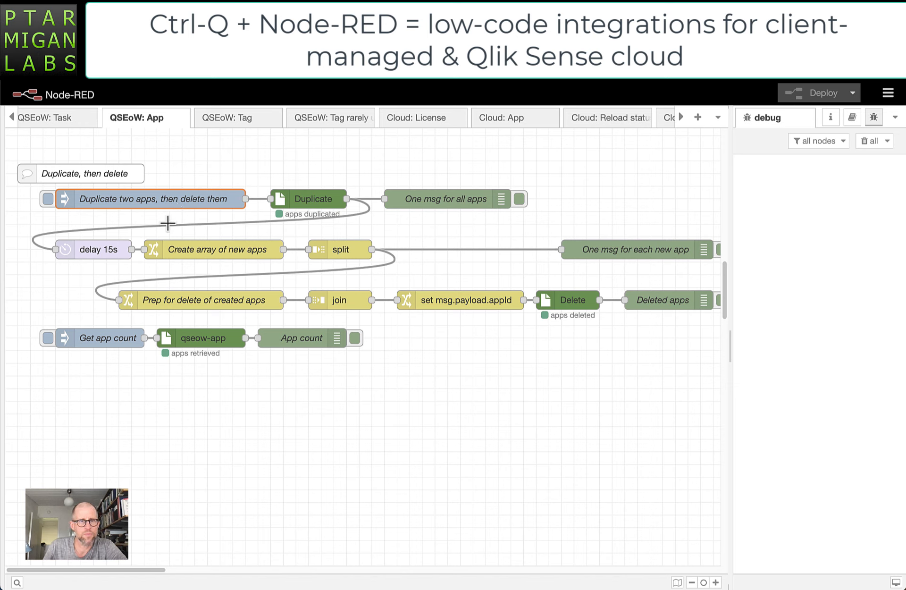
{"action": "left_click", "coordinate": [317, 201]}
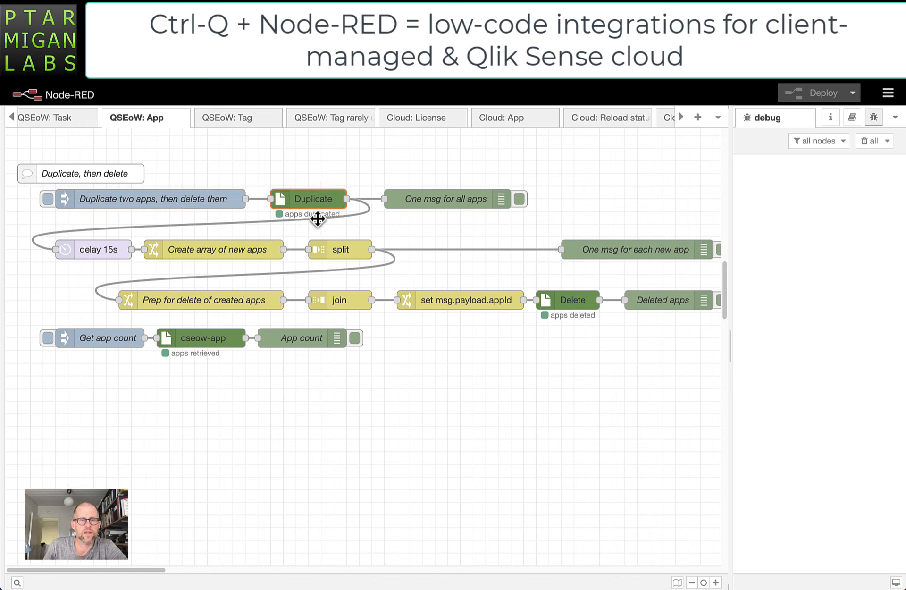
{"action": "double_click", "coordinate": [320, 213]}
{"action": "left_click", "coordinate": [509, 266]}
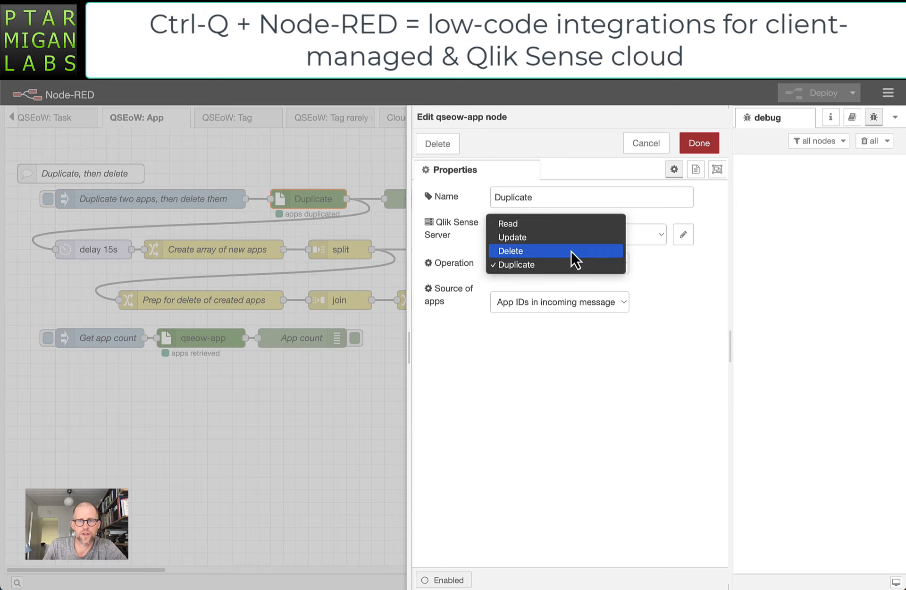
{"action": "left_click", "coordinate": [538, 375]}
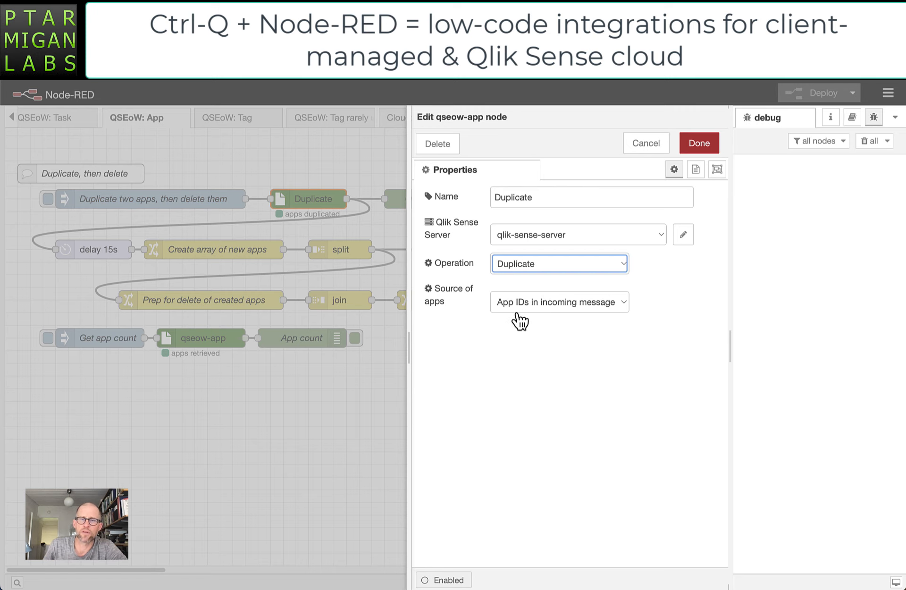
{"action": "left_click", "coordinate": [664, 147]}
View the JSON payload of the "Duplicate two apps, then delete them" inject node and close it without changes
{"action": "left_click", "coordinate": [220, 199]}
{"action": "double_click", "coordinate": [219, 198]}
{"action": "left_click", "coordinate": [685, 233]}
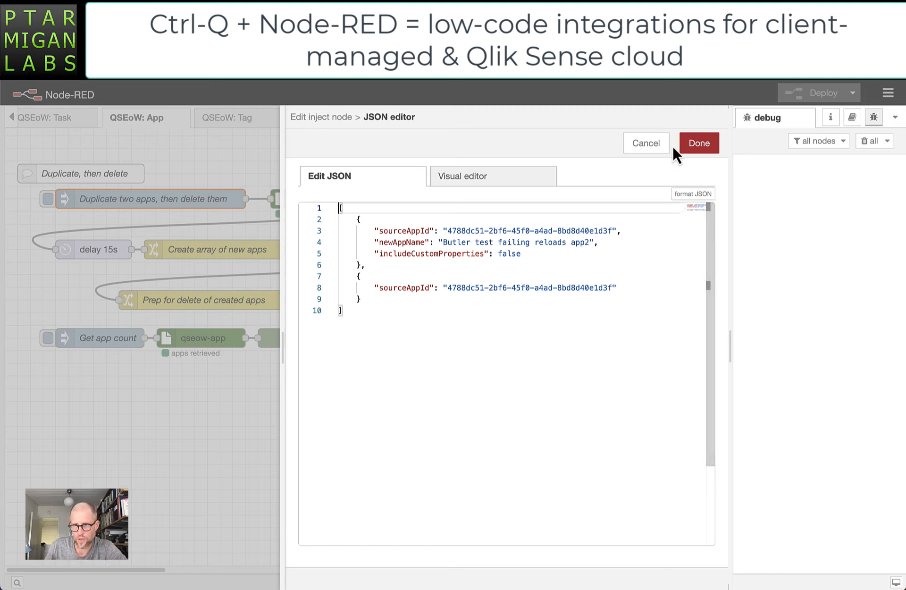
{"action": "left_click", "coordinate": [660, 147]}
{"action": "left_click", "coordinate": [657, 148]}
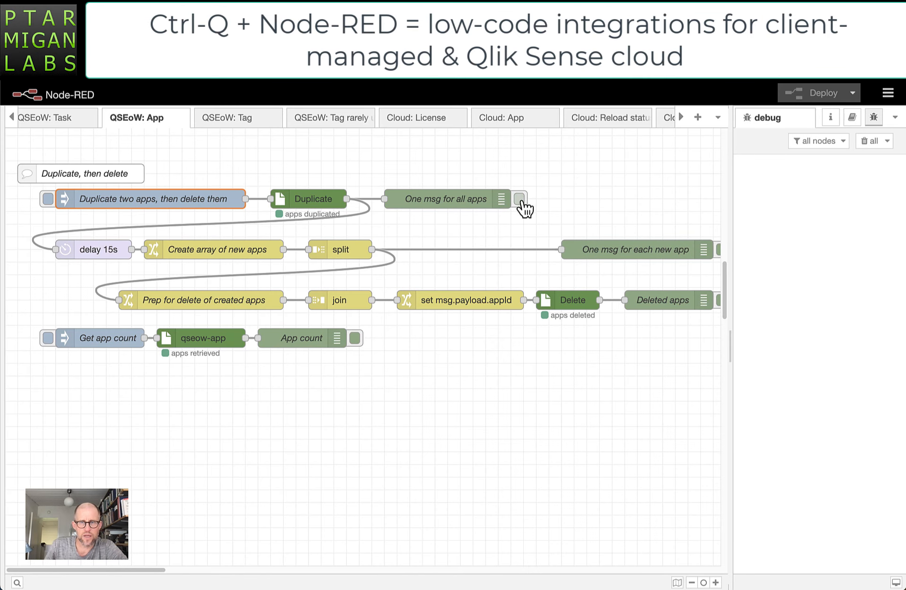
Inspect the Delete node's operation choices and app source, and close its settings without changes
{"action": "left_click", "coordinate": [85, 251]}
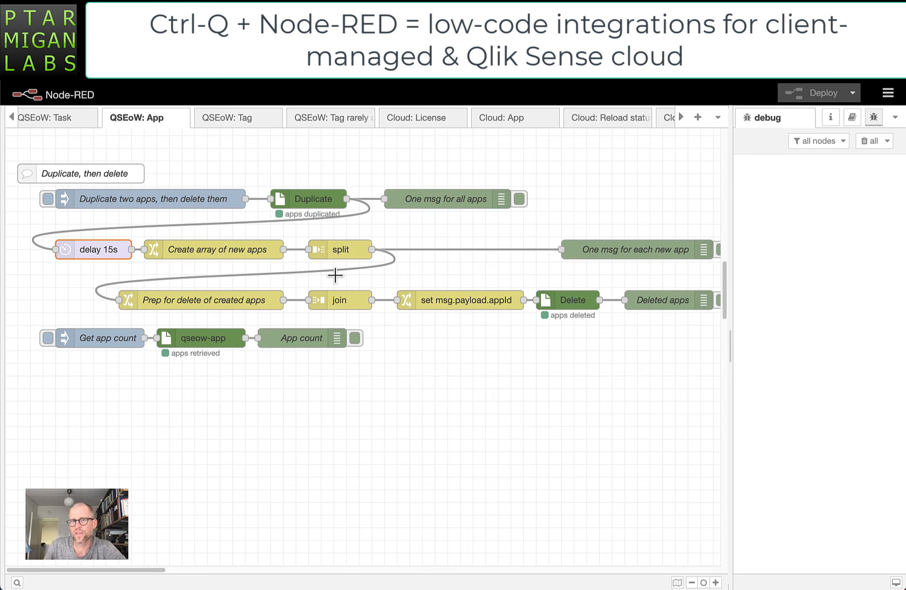
{"action": "left_click", "coordinate": [570, 303]}
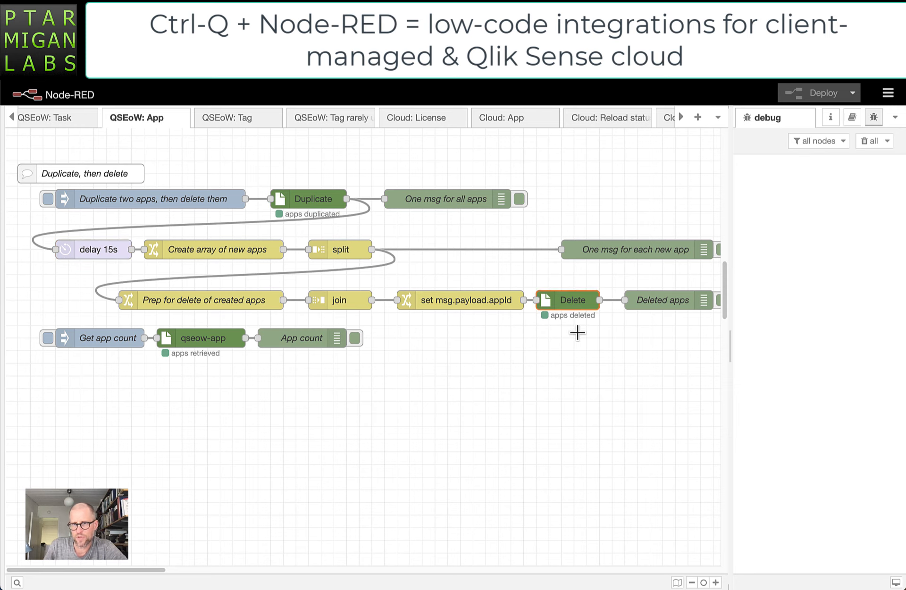
{"action": "double_click", "coordinate": [571, 300]}
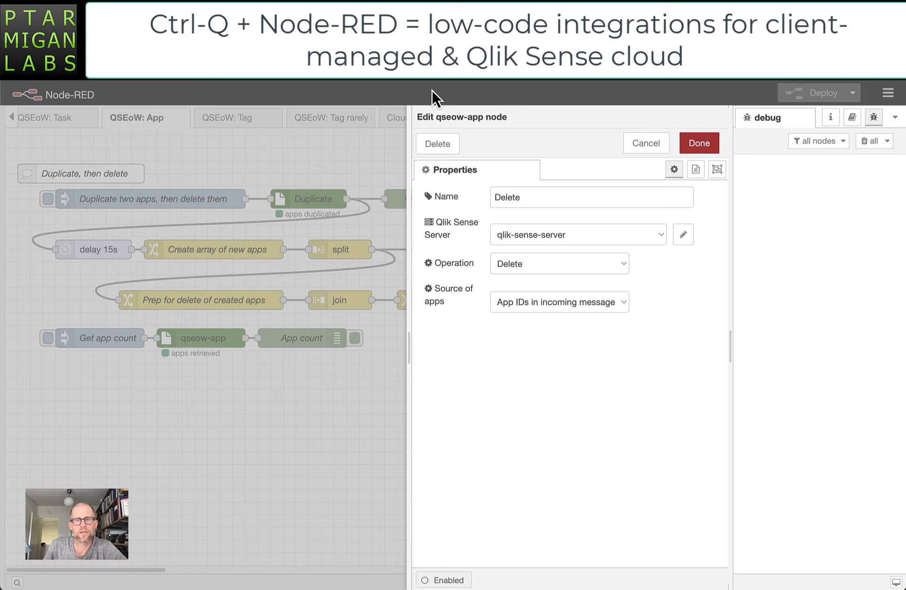
{"action": "left_click", "coordinate": [519, 269]}
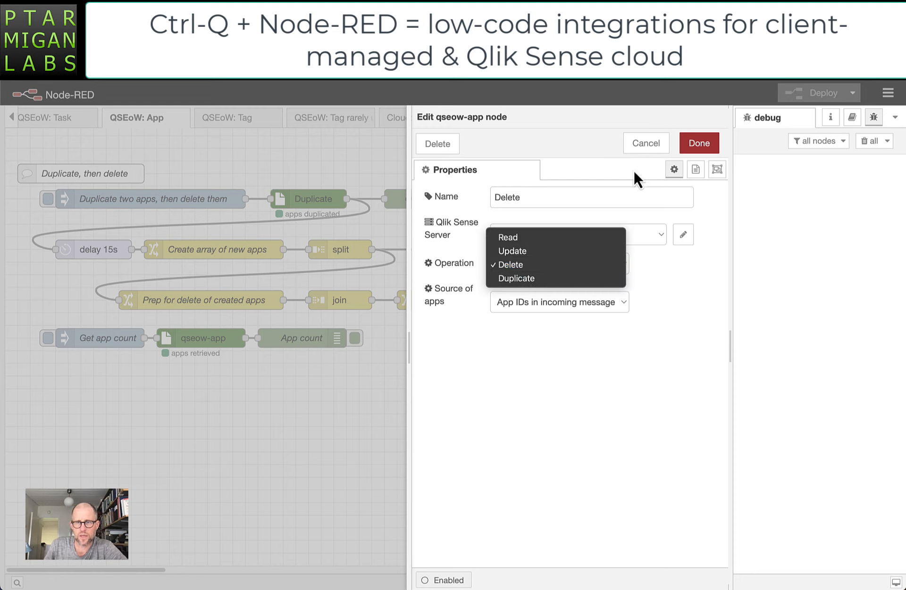
{"action": "left_click", "coordinate": [495, 359]}
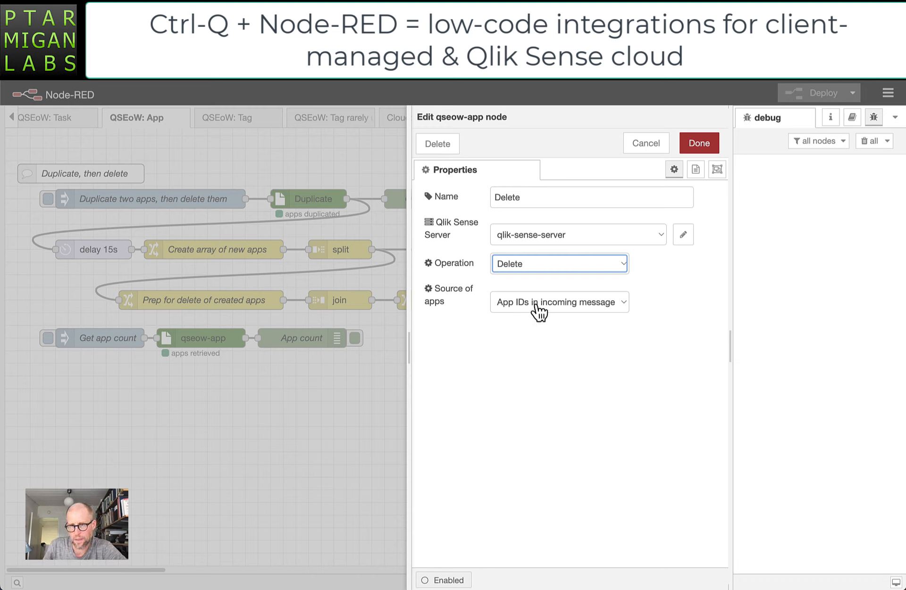
{"action": "left_click", "coordinate": [662, 150]}
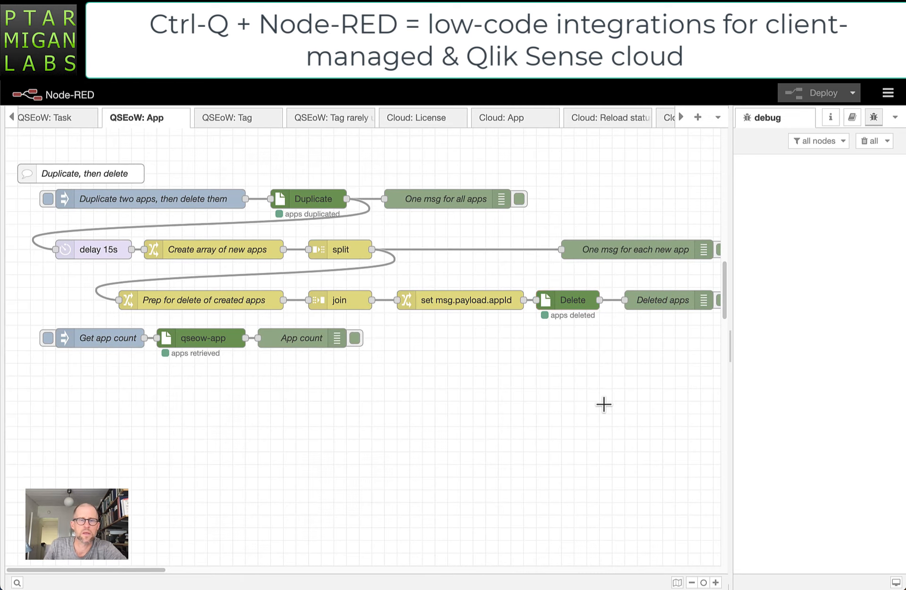
Look over the Deleted apps debug node and the three-node Get app count flow
{"action": "left_click", "coordinate": [664, 305]}
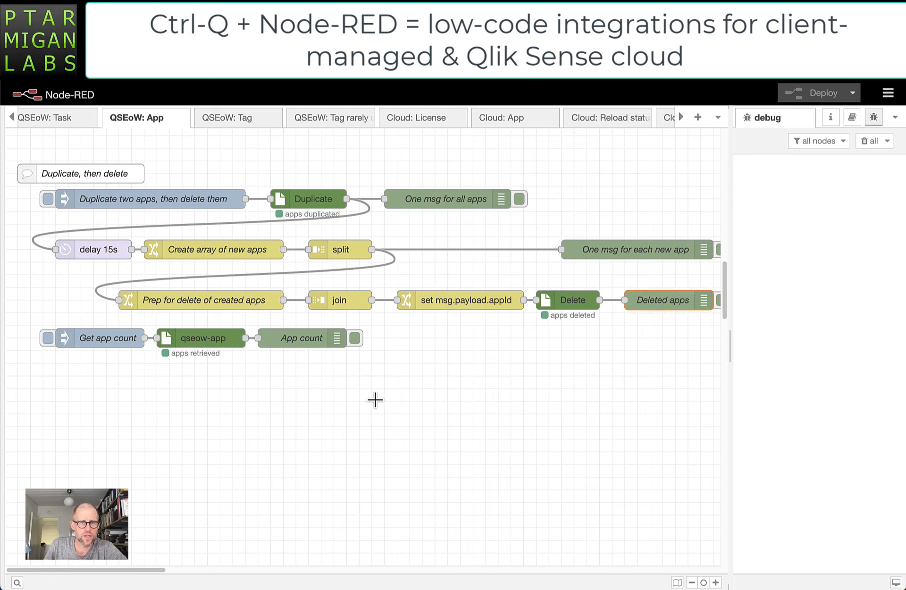
{"action": "left_click_drag", "start_coordinate": [368, 372], "coordinate": [28, 313]}
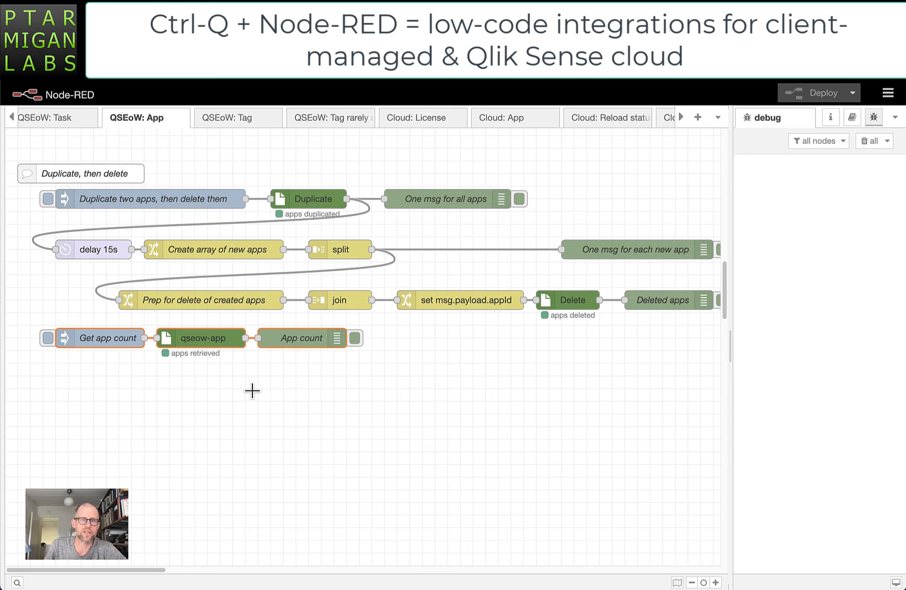
{"action": "left_click", "coordinate": [590, 408]}
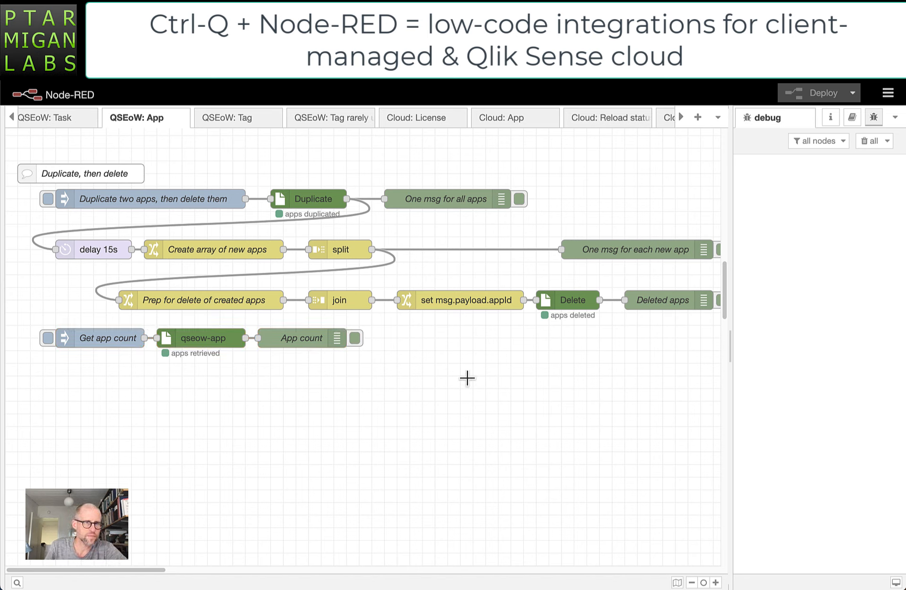
Trigger the "Duplicate two apps, then delete them" flow and run Get app count twice during the delay
{"action": "left_click", "coordinate": [47, 198]}
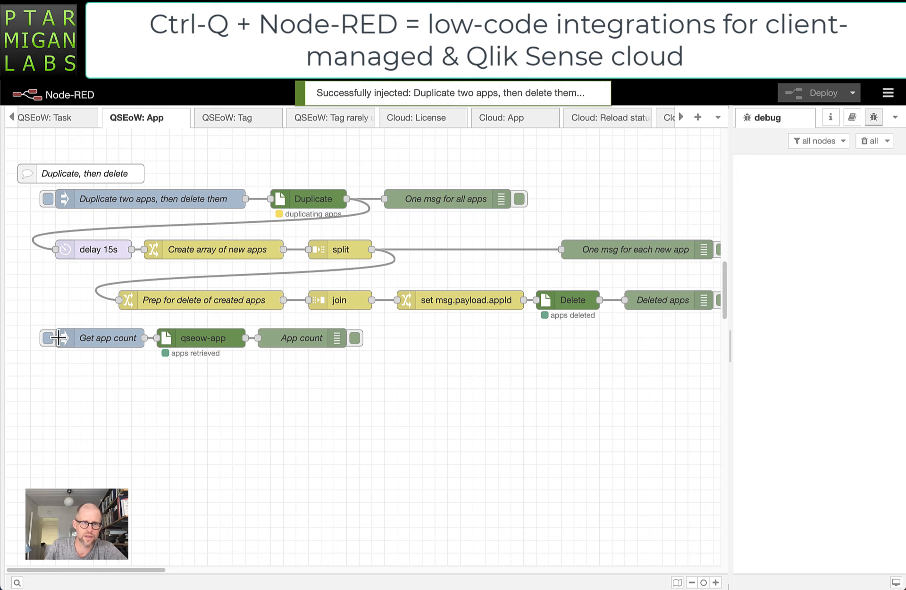
{"action": "left_click", "coordinate": [47, 337]}
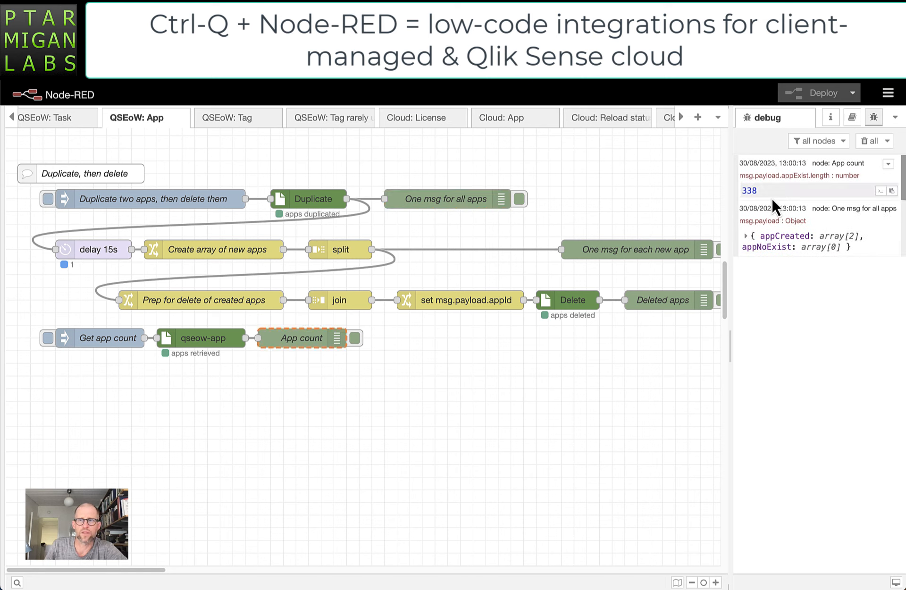
{"action": "left_click", "coordinate": [48, 337]}
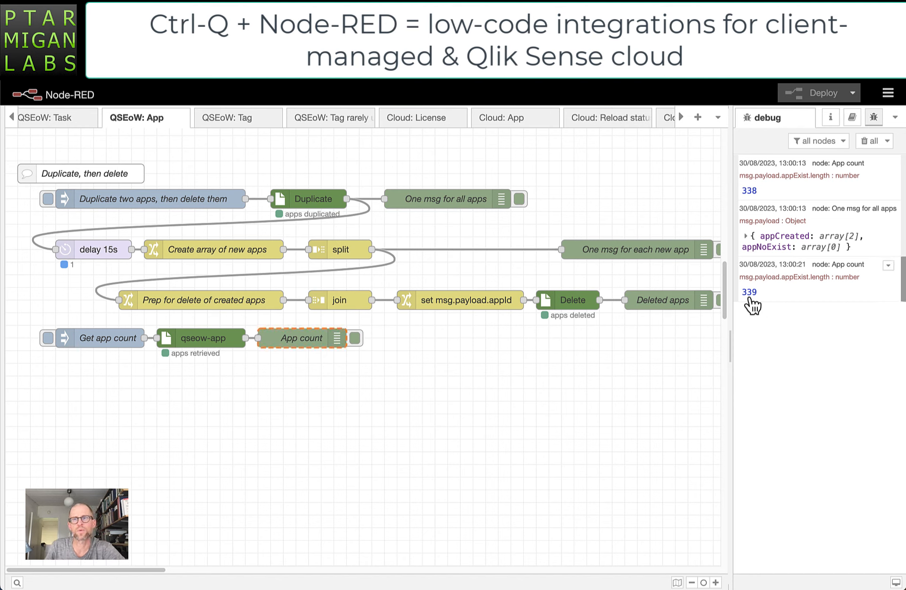
Examine the full debug object of the first "One msg for each new app" message, and collapse it
{"action": "mouse_move", "coordinate": [756, 300]}
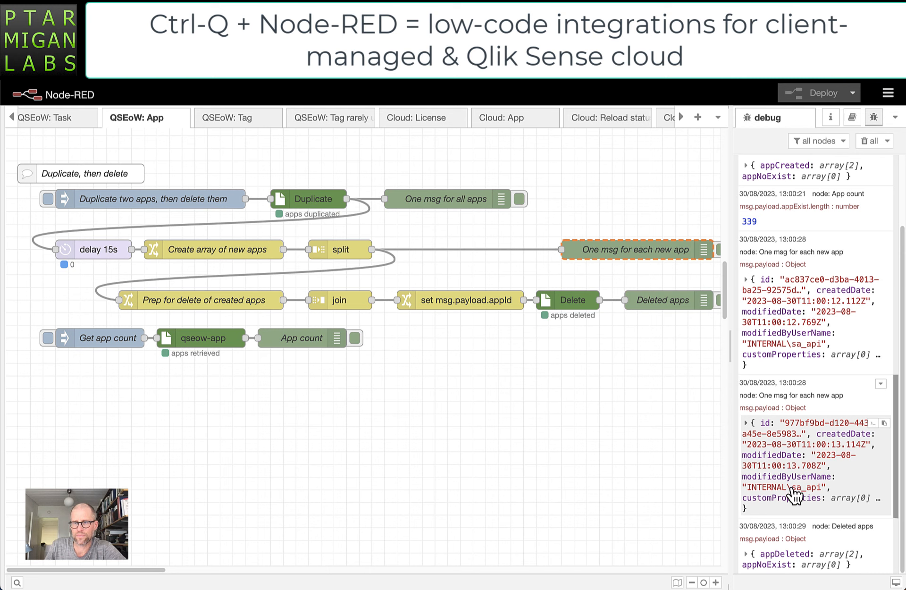
{"action": "left_click", "coordinate": [809, 326]}
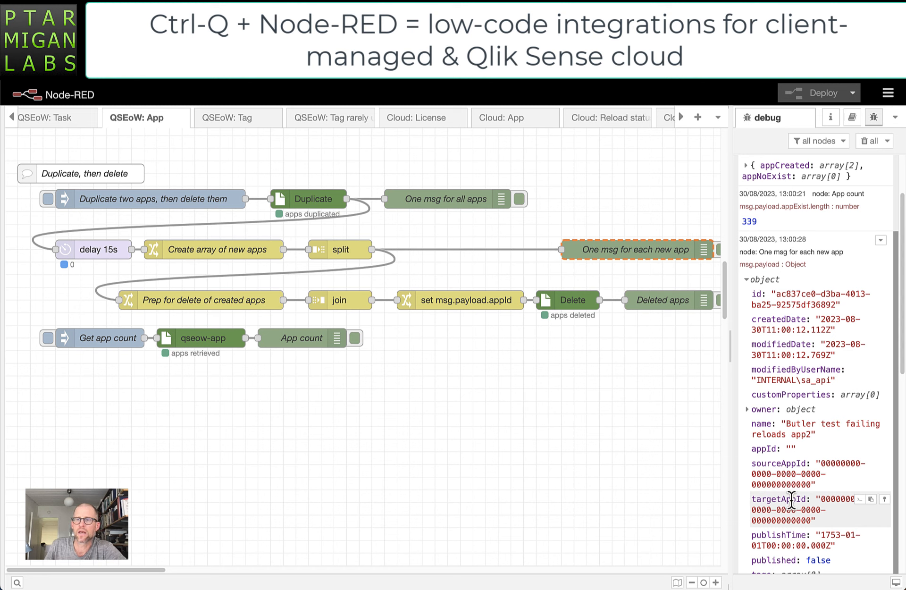
{"action": "scroll", "coordinate": [789, 491], "scroll_direction": "down", "scroll_amount": 5}
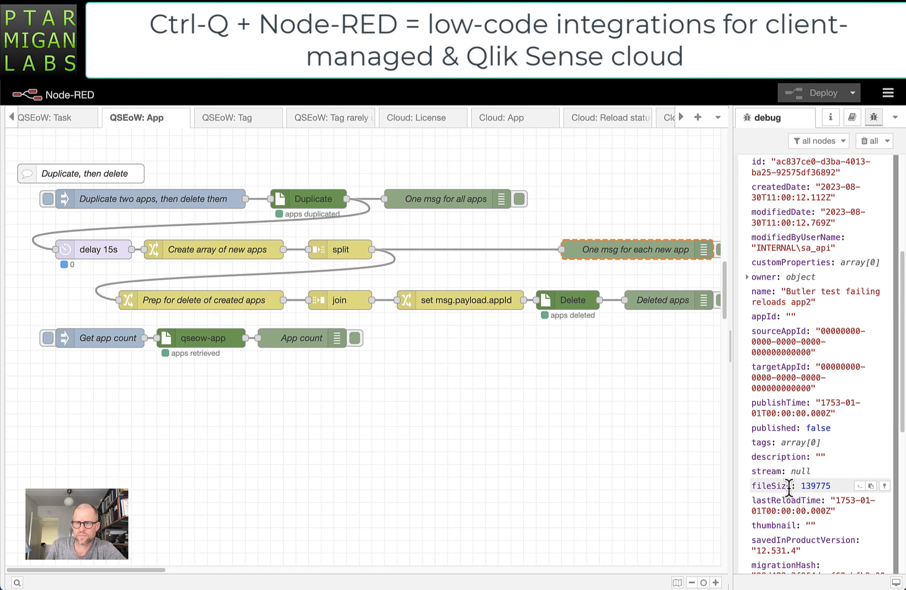
{"action": "scroll", "coordinate": [797, 493], "scroll_direction": "down", "scroll_amount": 1}
{"action": "scroll", "coordinate": [797, 500], "scroll_direction": "down", "scroll_amount": 10}
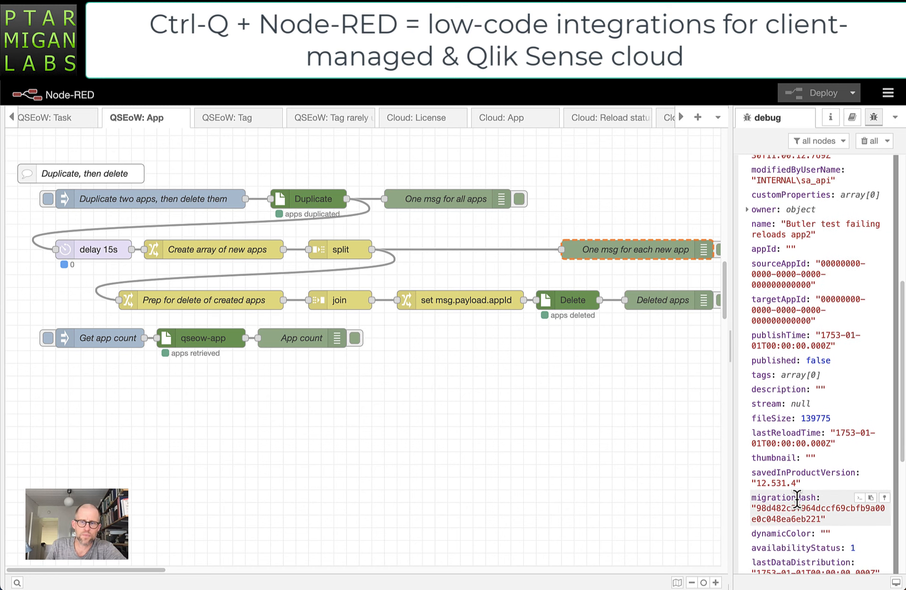
{"action": "scroll", "coordinate": [801, 500], "scroll_direction": "up", "scroll_amount": 10}
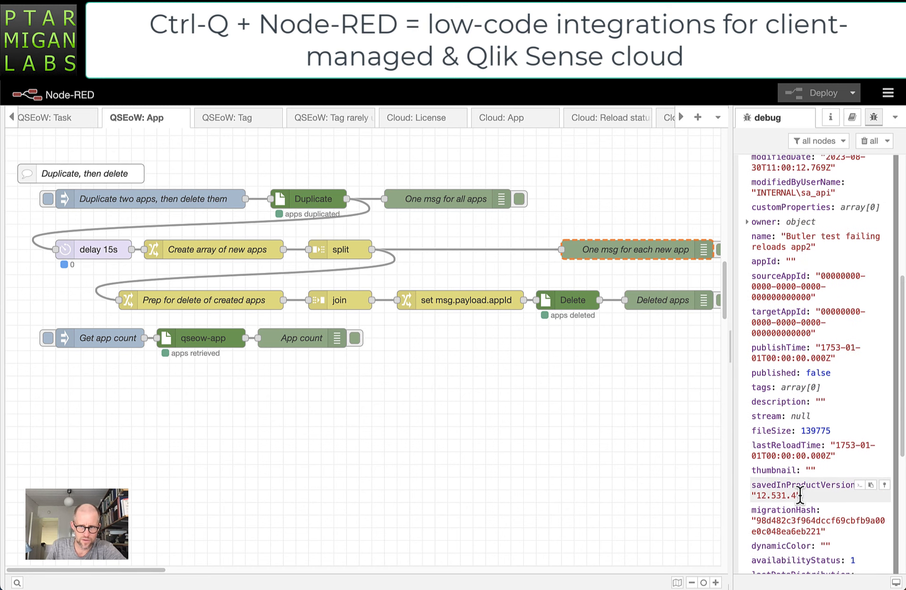
{"action": "scroll", "coordinate": [791, 474], "scroll_direction": "up", "scroll_amount": 3}
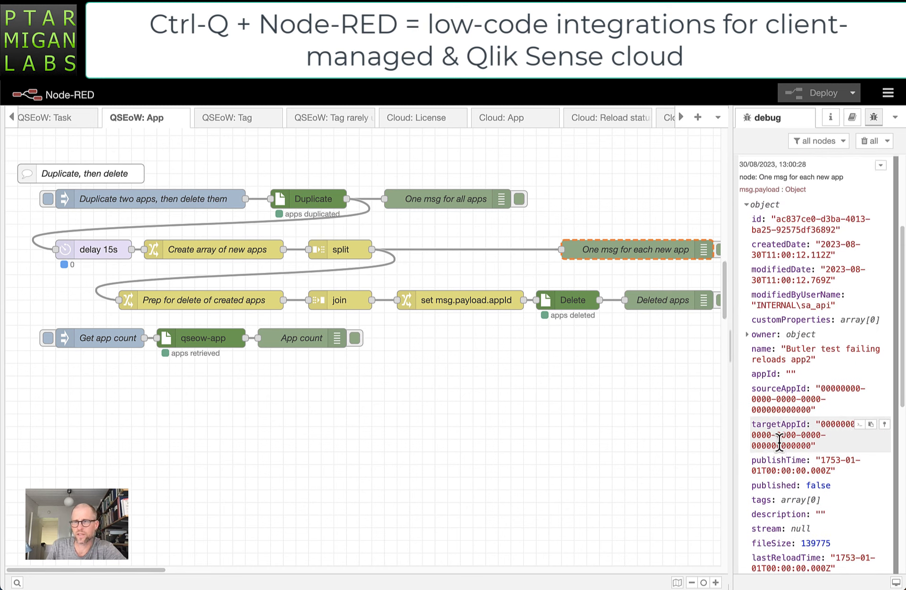
{"action": "left_click", "coordinate": [749, 207]}
Examine the appDeleted array and its second app in the Deleted apps debug message, and collapse the message
{"action": "left_click", "coordinate": [572, 300]}
{"action": "left_click", "coordinate": [746, 554]}
{"action": "left_click", "coordinate": [747, 568]}
{"action": "scroll", "coordinate": [750, 561], "scroll_direction": "down", "scroll_amount": 2}
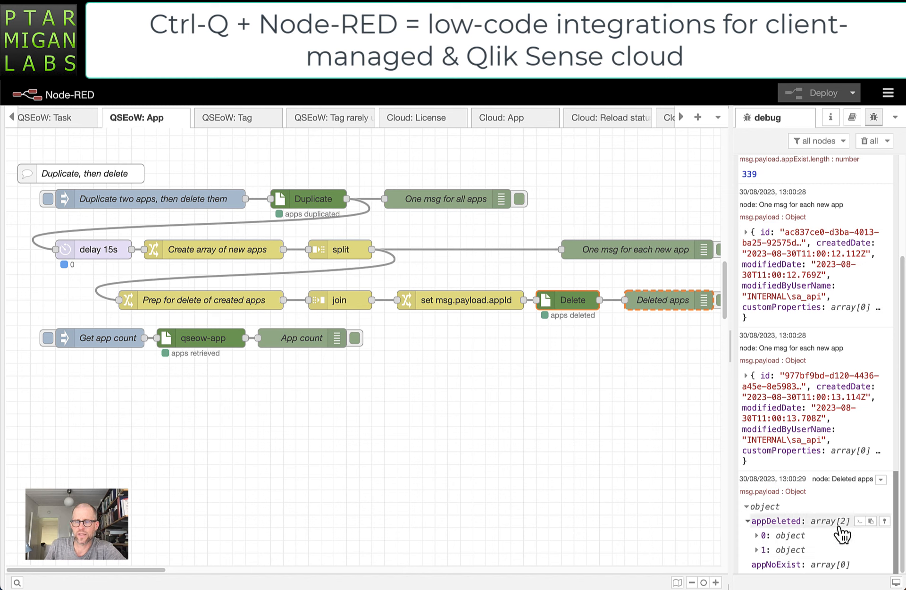
{"action": "left_click", "coordinate": [757, 549]}
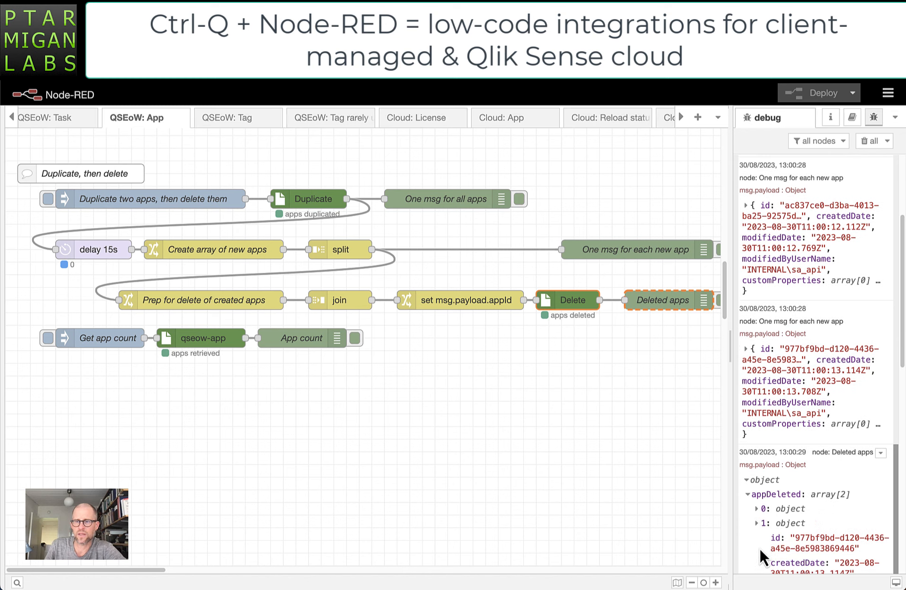
{"action": "scroll", "coordinate": [771, 527], "scroll_direction": "down", "scroll_amount": 10}
{"action": "scroll", "coordinate": [771, 528], "scroll_direction": "up", "scroll_amount": 10}
{"action": "left_click", "coordinate": [746, 283]}
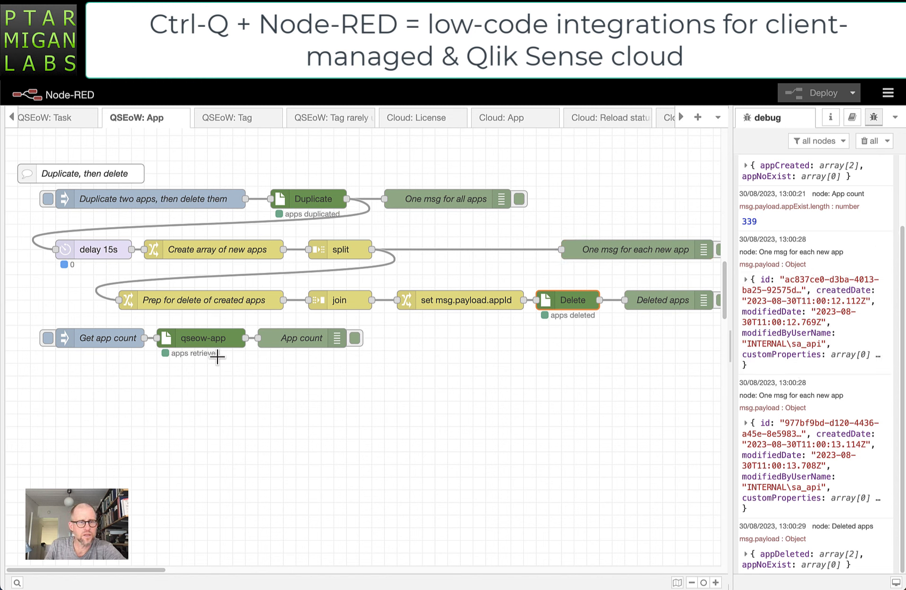
Run Get app count again to check the number of apps after the deletion
{"action": "left_click", "coordinate": [48, 338]}
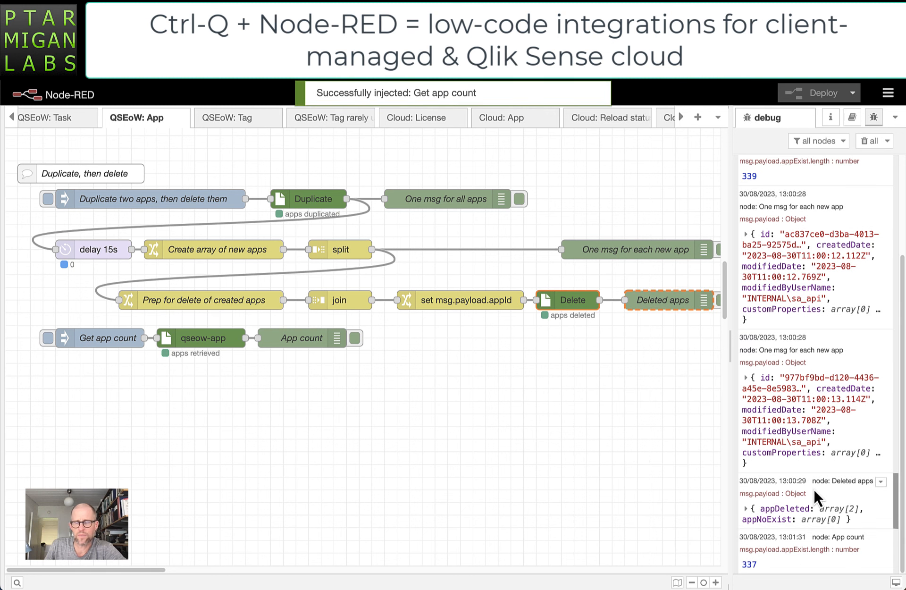